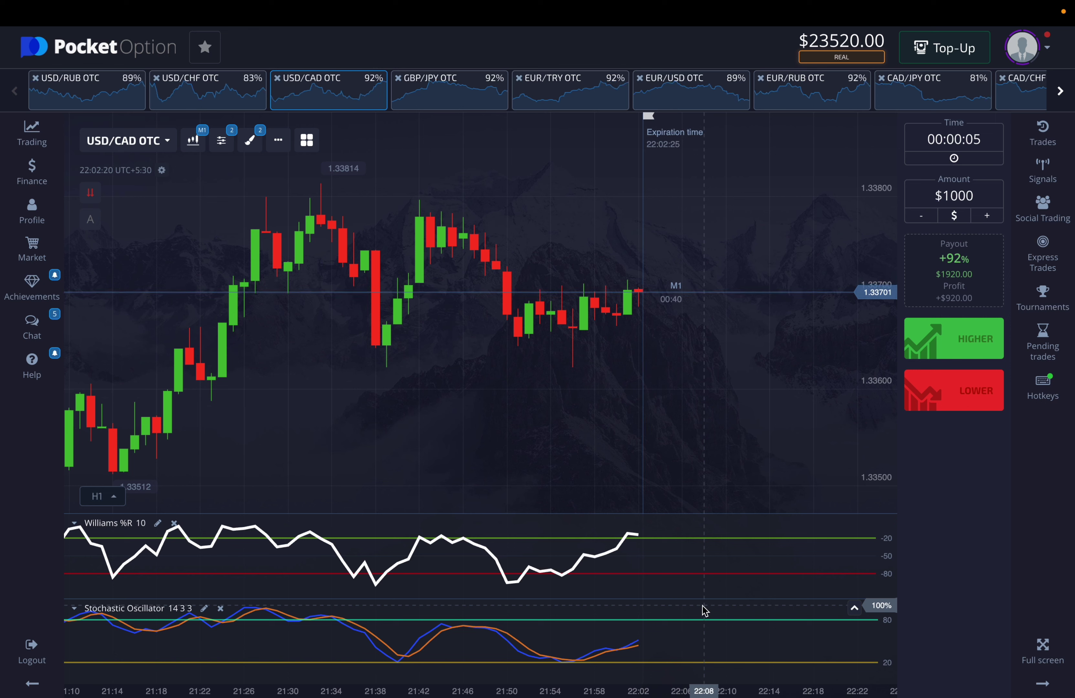
Set expiry to S30, then cycle GBP/JPY, USD/RUB, USD/CHF charts to land on EUR/RUB OTC.
click(987, 144)
click(877, 215)
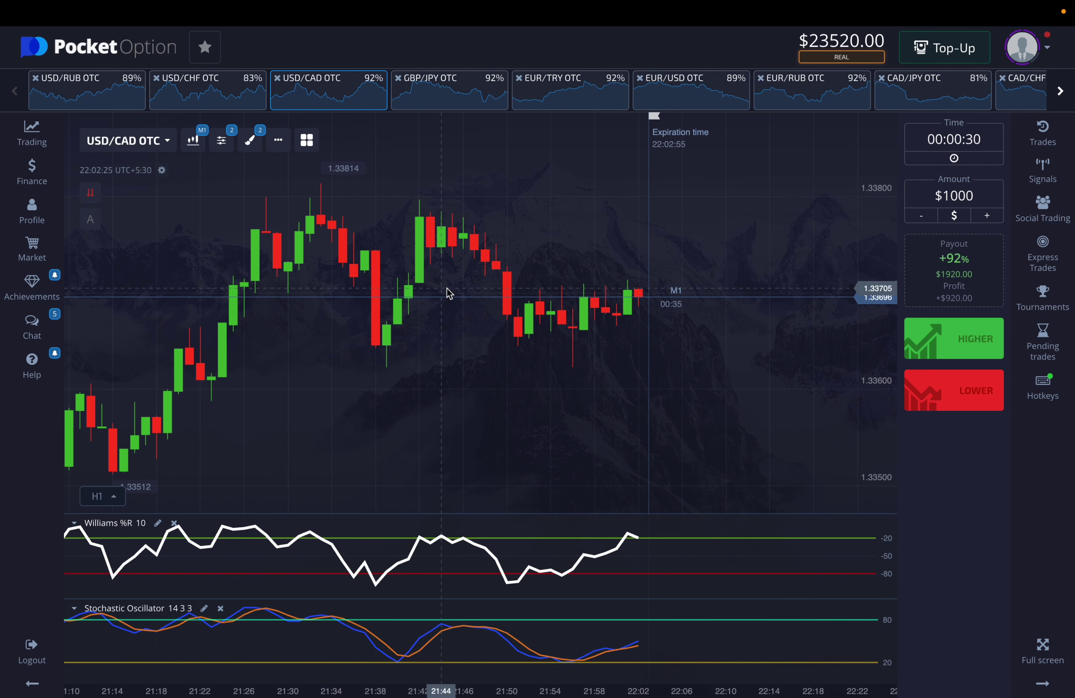
click(481, 95)
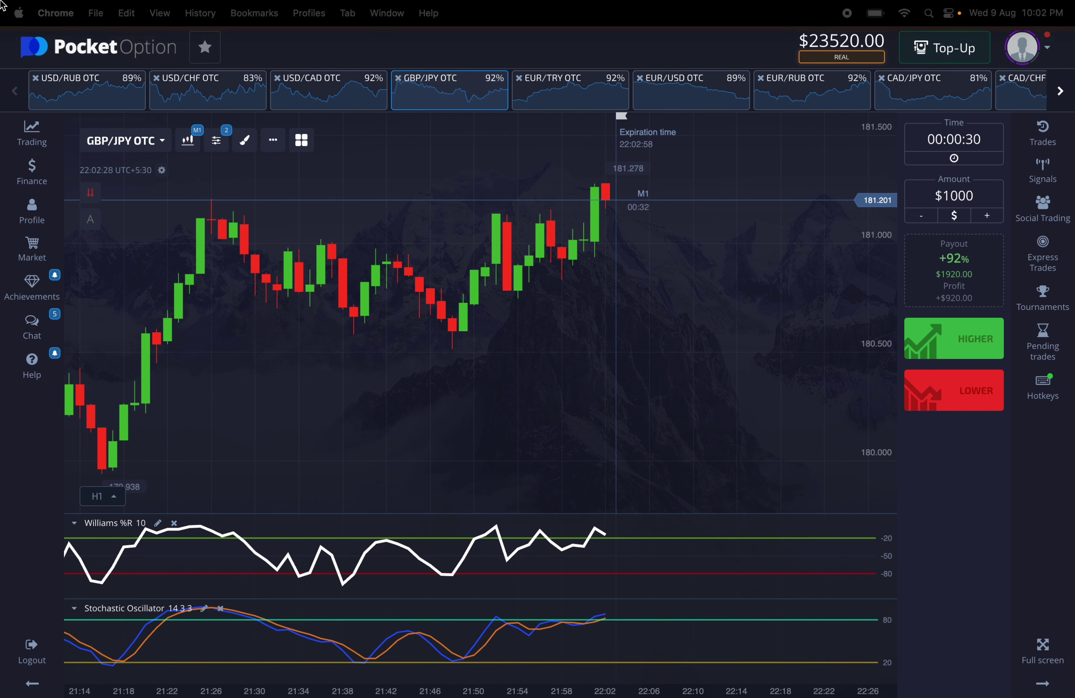
click(91, 86)
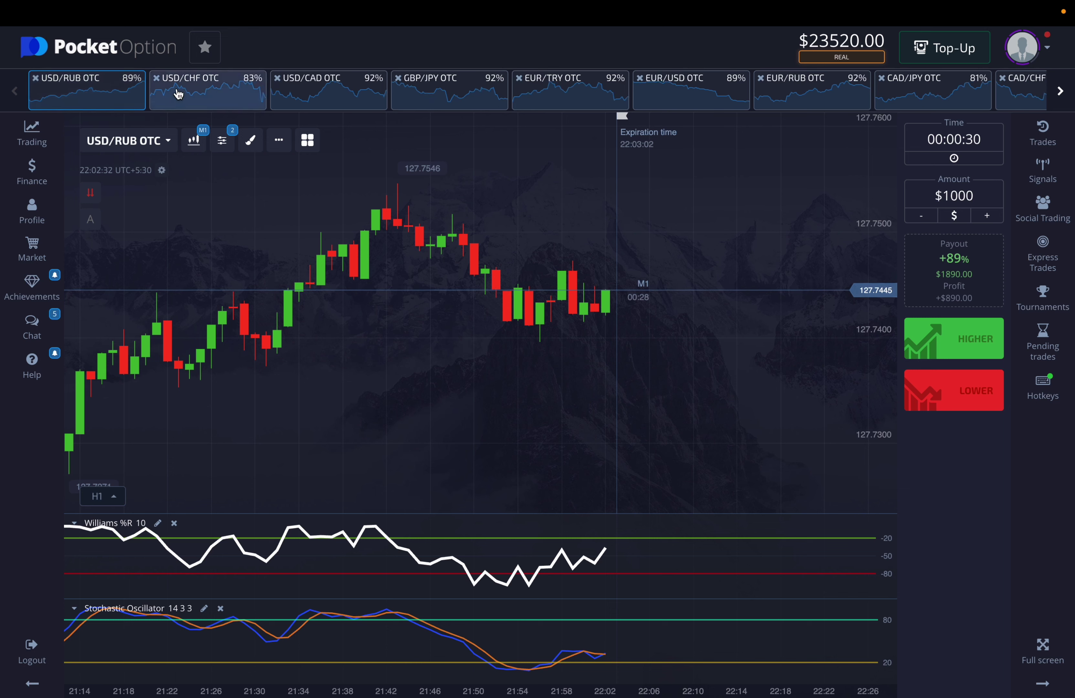
click(207, 93)
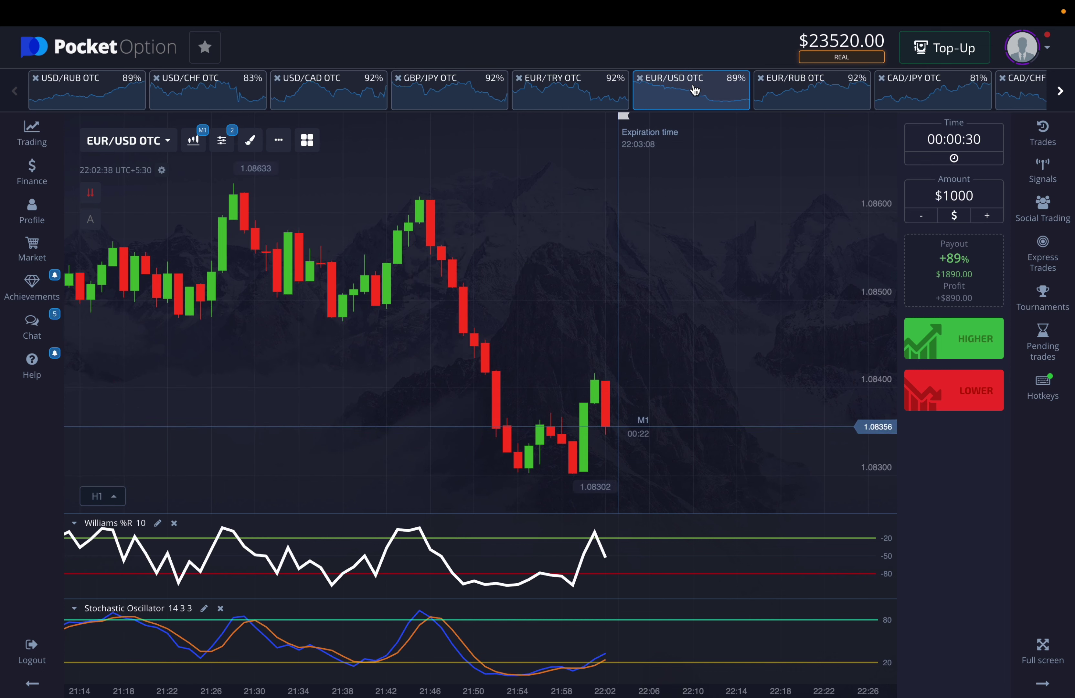
click(829, 99)
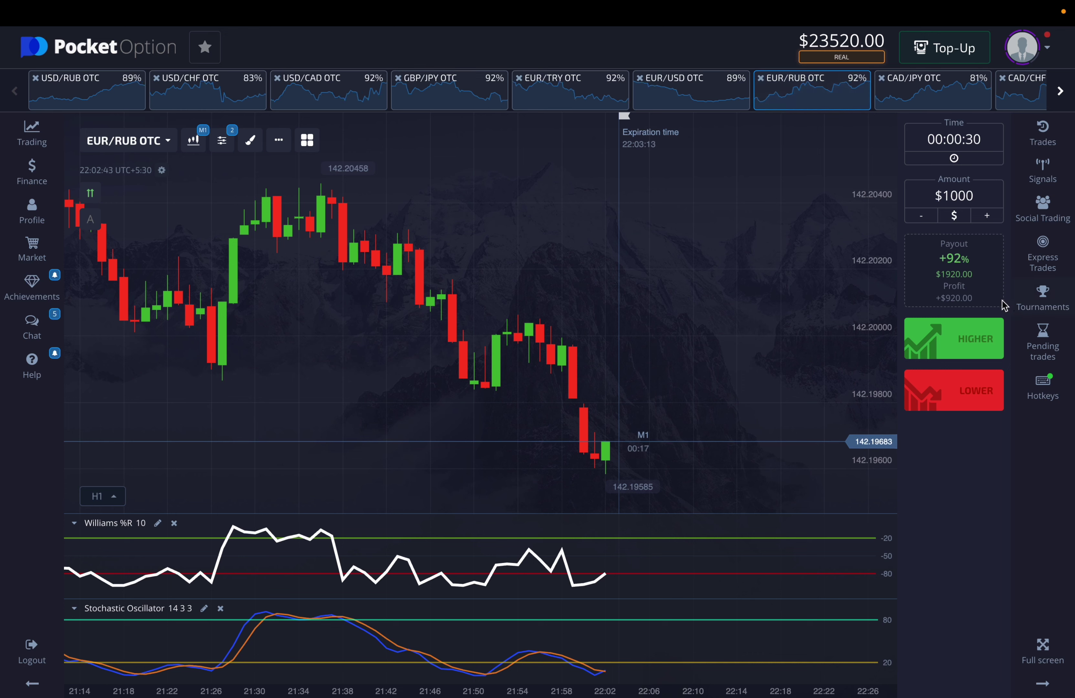
Place seven rapid $1000 HIGHER trades on EUR/RUB OTC.
click(955, 344)
click(956, 343)
click(956, 343)
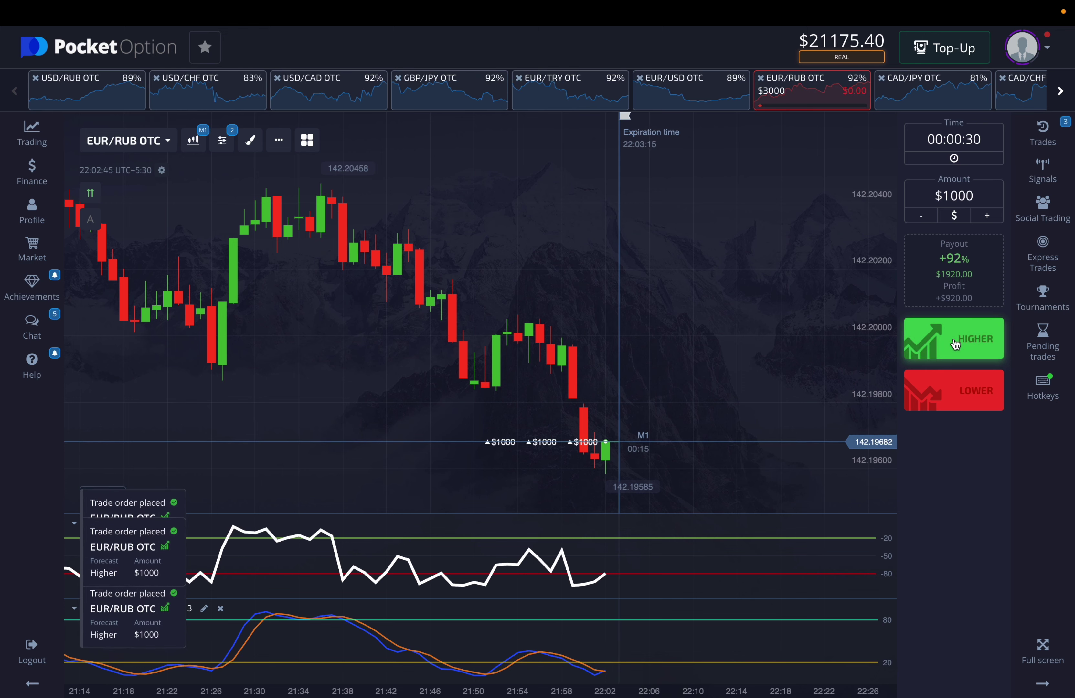
click(956, 344)
click(956, 344)
click(956, 344)
click(956, 344)
click(955, 344)
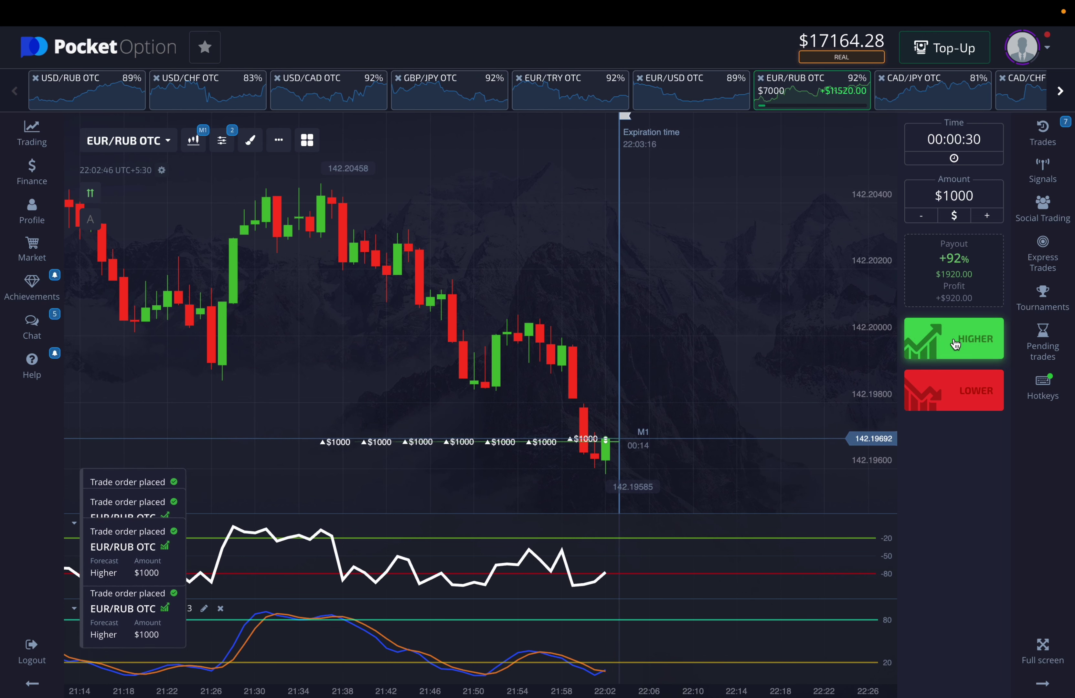
click(956, 344)
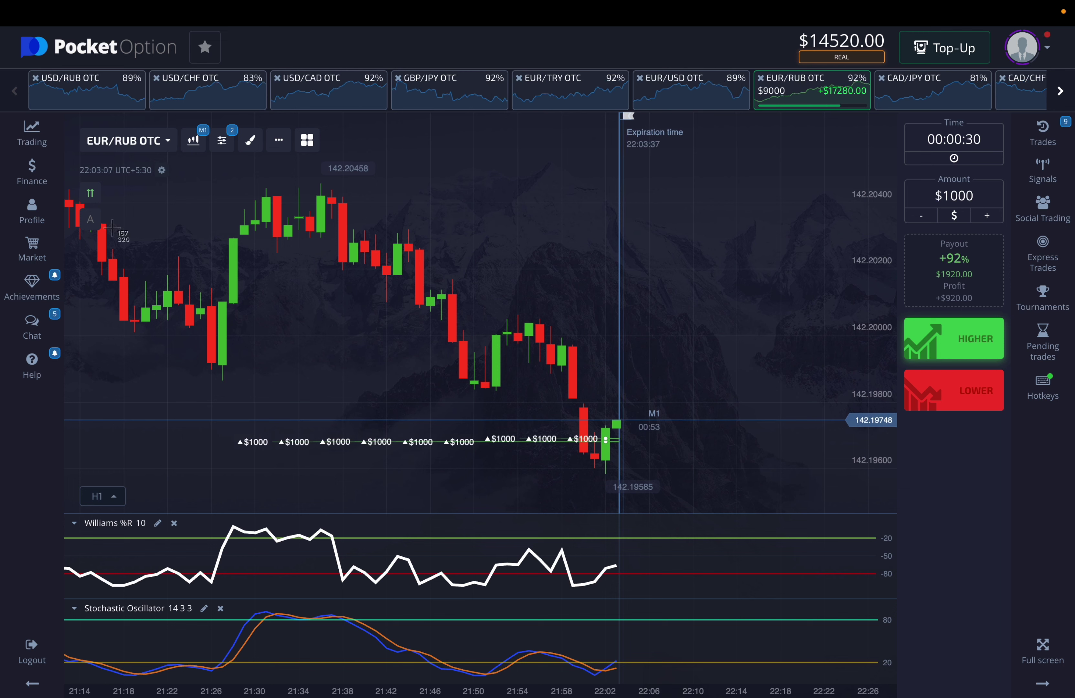
Nudge the chart while the EUR/RUB trades expire and the balance reaches $31800.
mouse_move(115, 233)
mouse_down()
mouse_move(144, 256)
mouse_move(123, 256)
mouse_up()
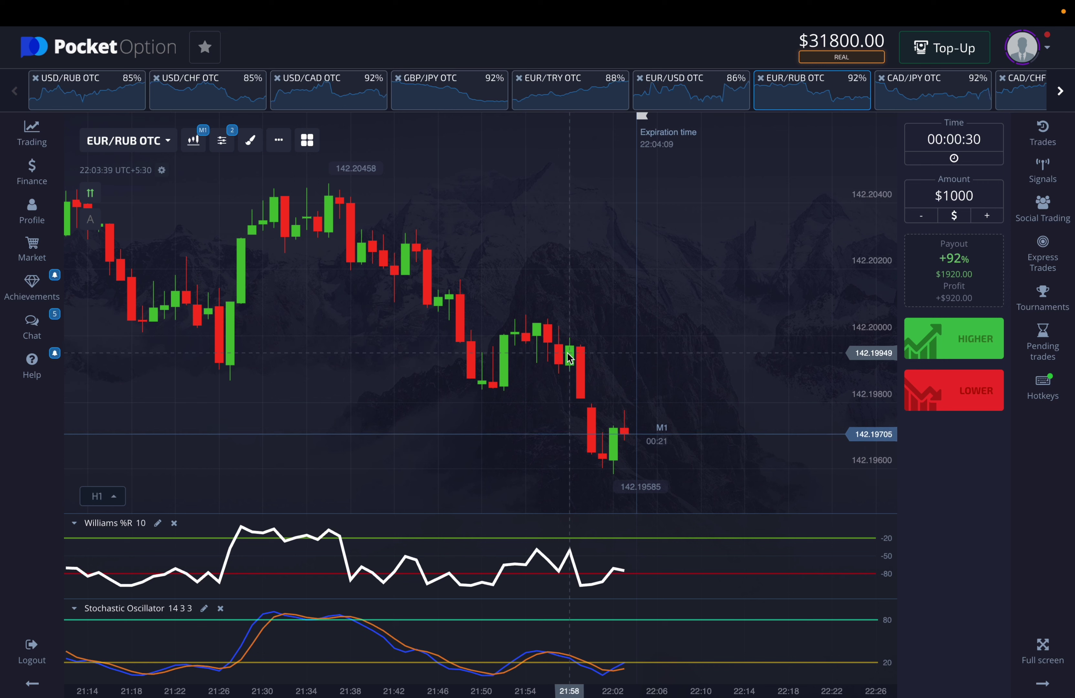
Draw a parallel channel on the EUR/RUB OTC chart starting at the latest candles.
click(250, 140)
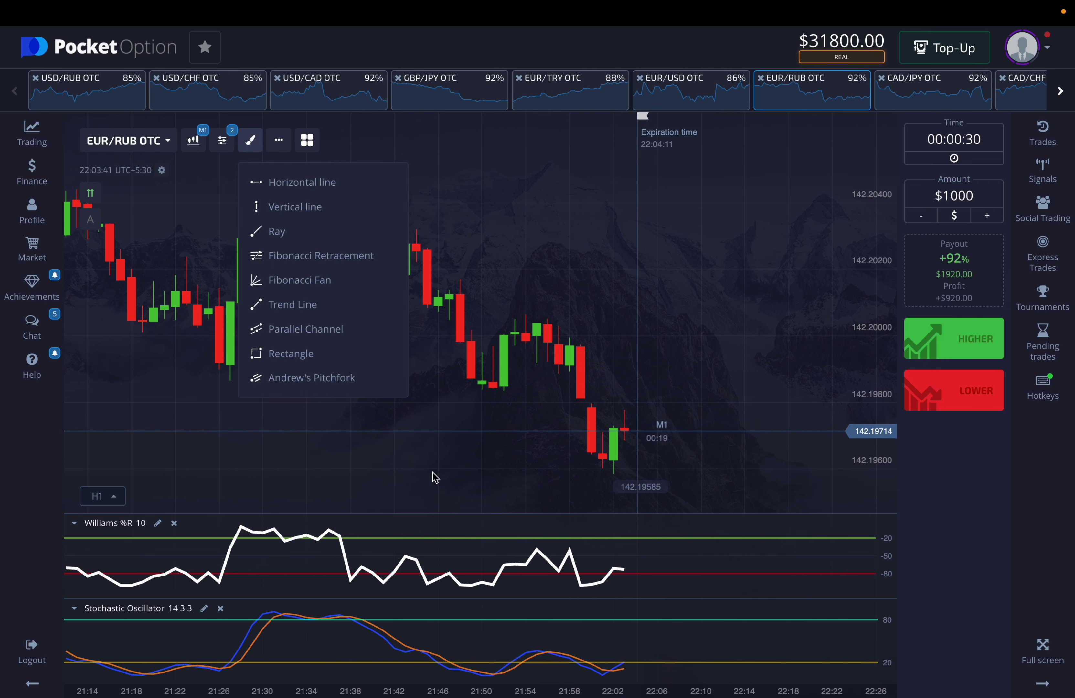
click(321, 328)
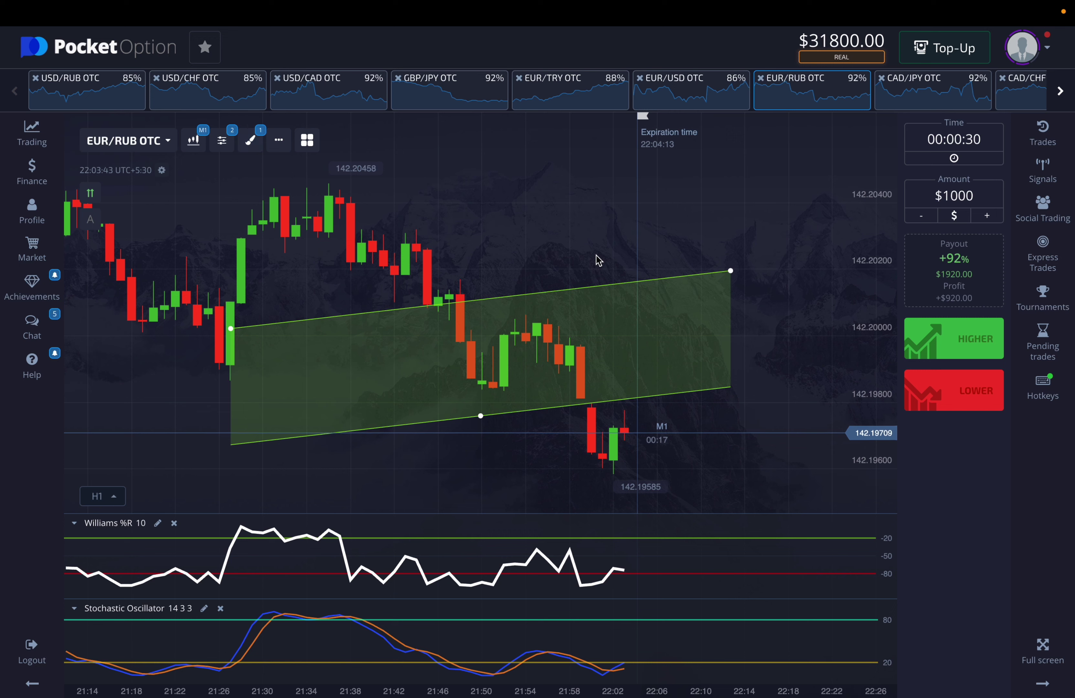
drag(227, 331, 611, 361)
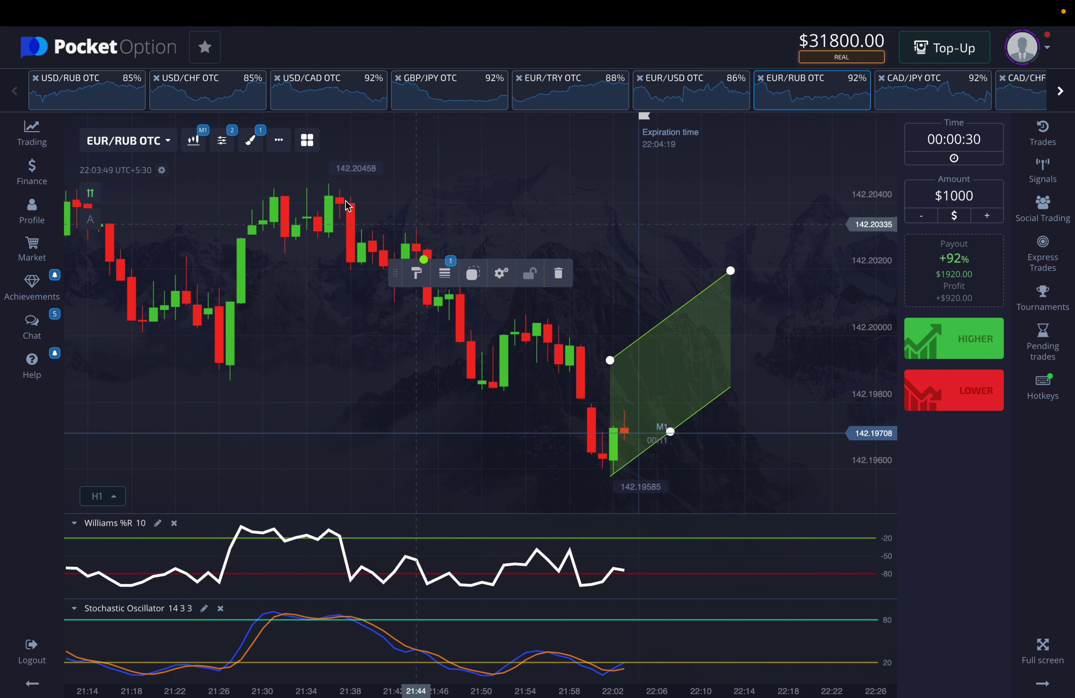
Add a vertical line and position it on the latest candles.
click(255, 142)
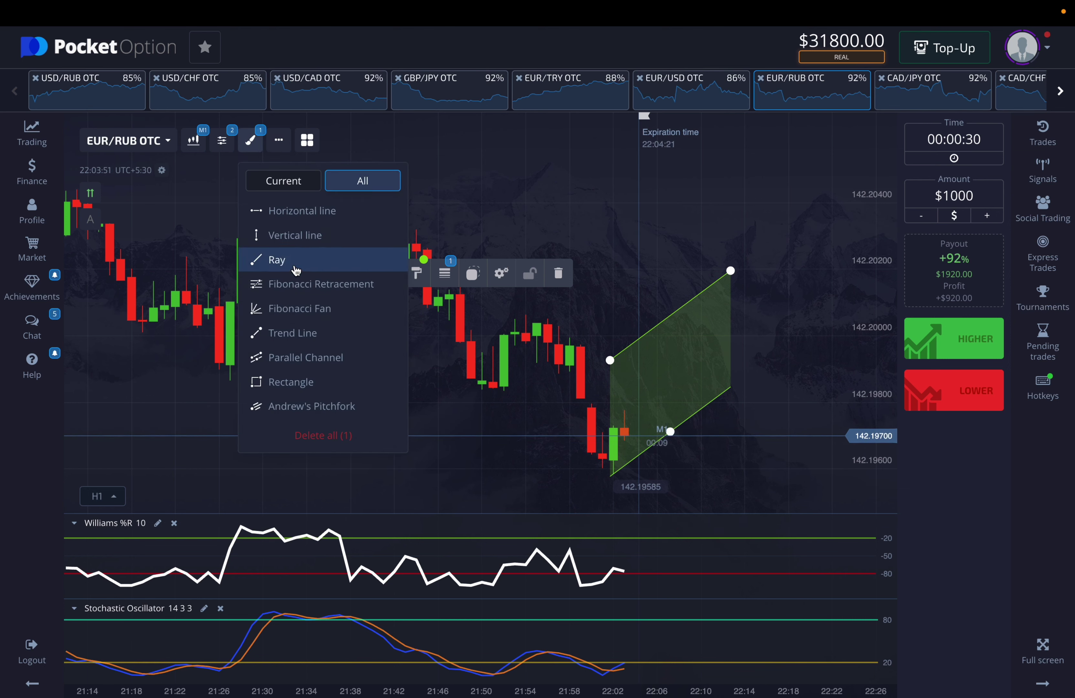
click(316, 245)
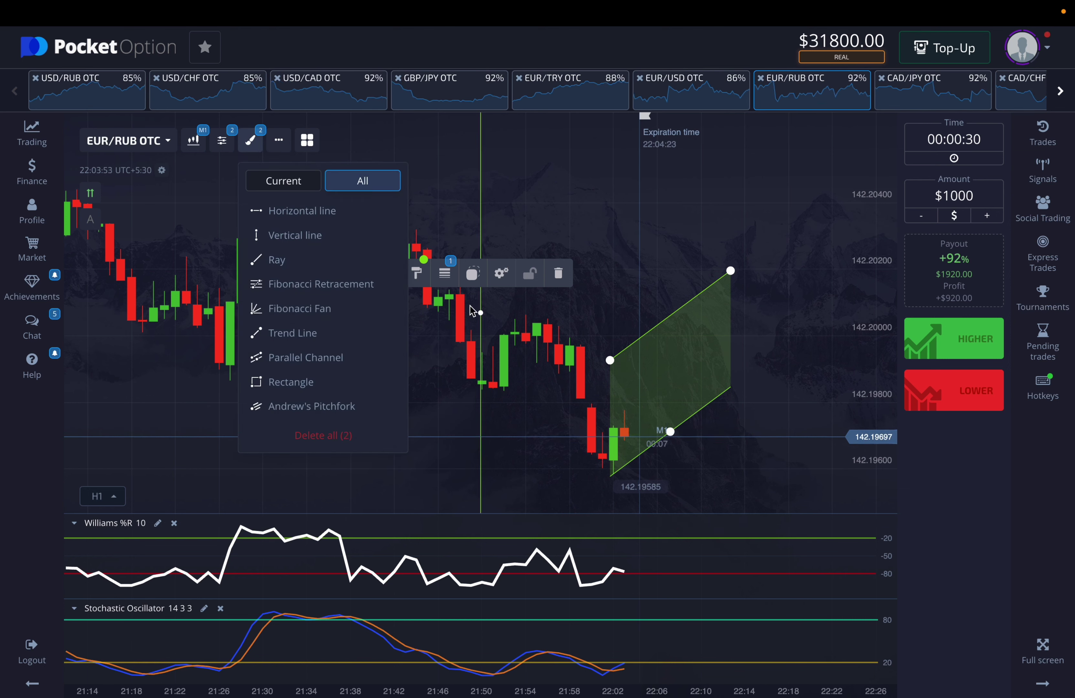
drag(481, 316, 613, 312)
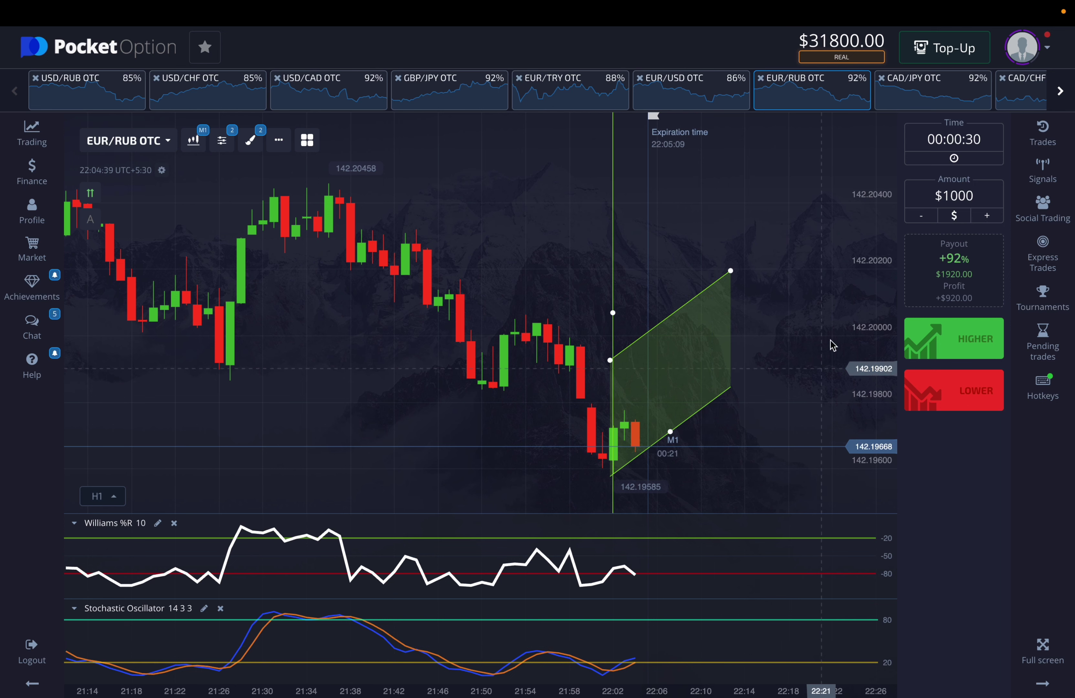
Compare CAD/JPY, AUD/NZD, AUD/CHF and EUR/RUB OTC charts, ending on CAD/CHF OTC.
click(925, 99)
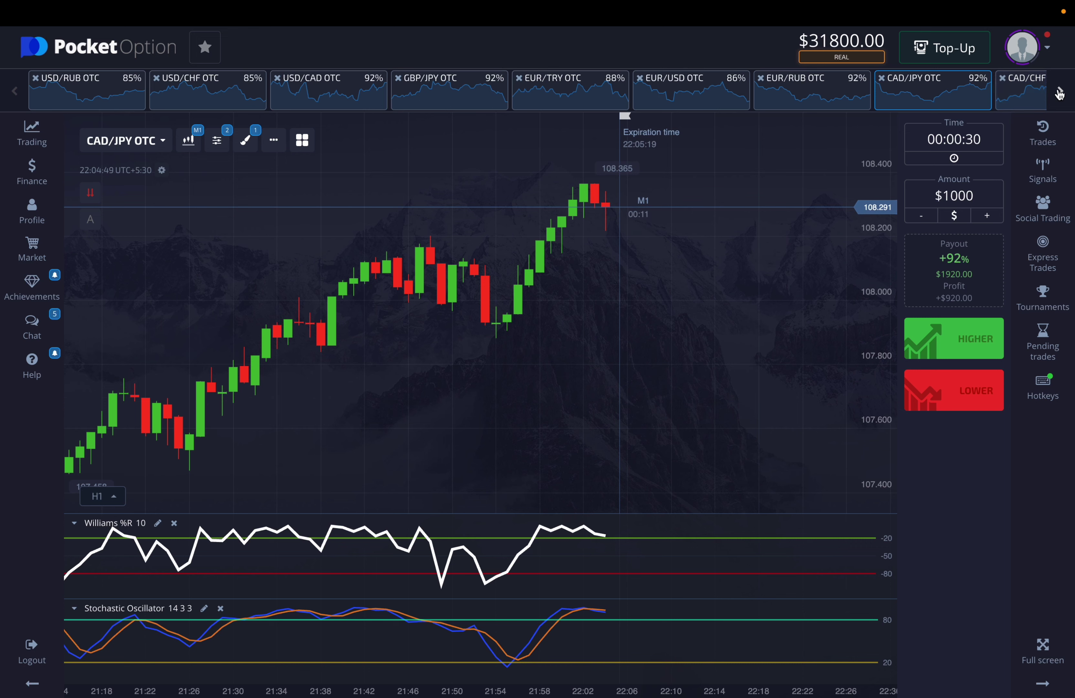
click(1028, 94)
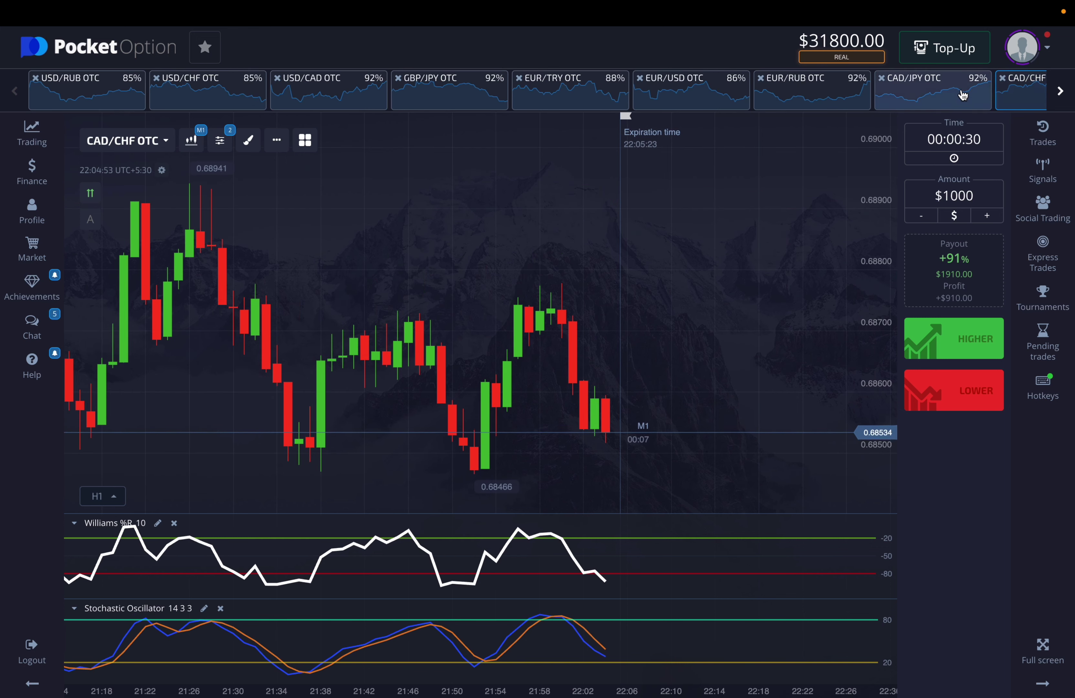
click(1062, 93)
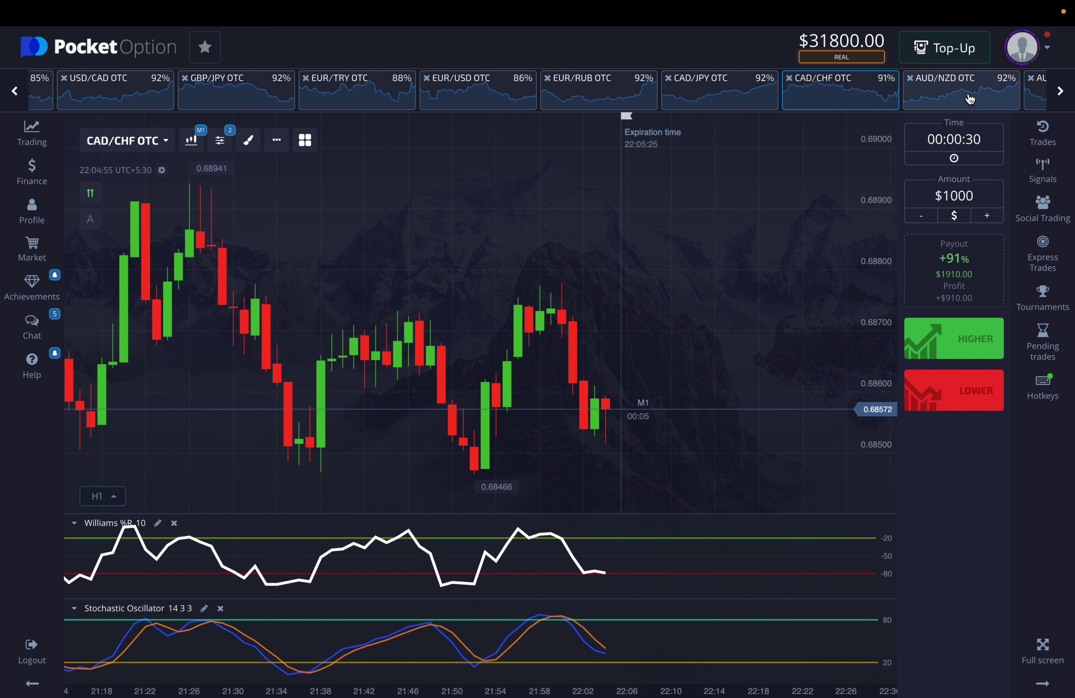
click(969, 99)
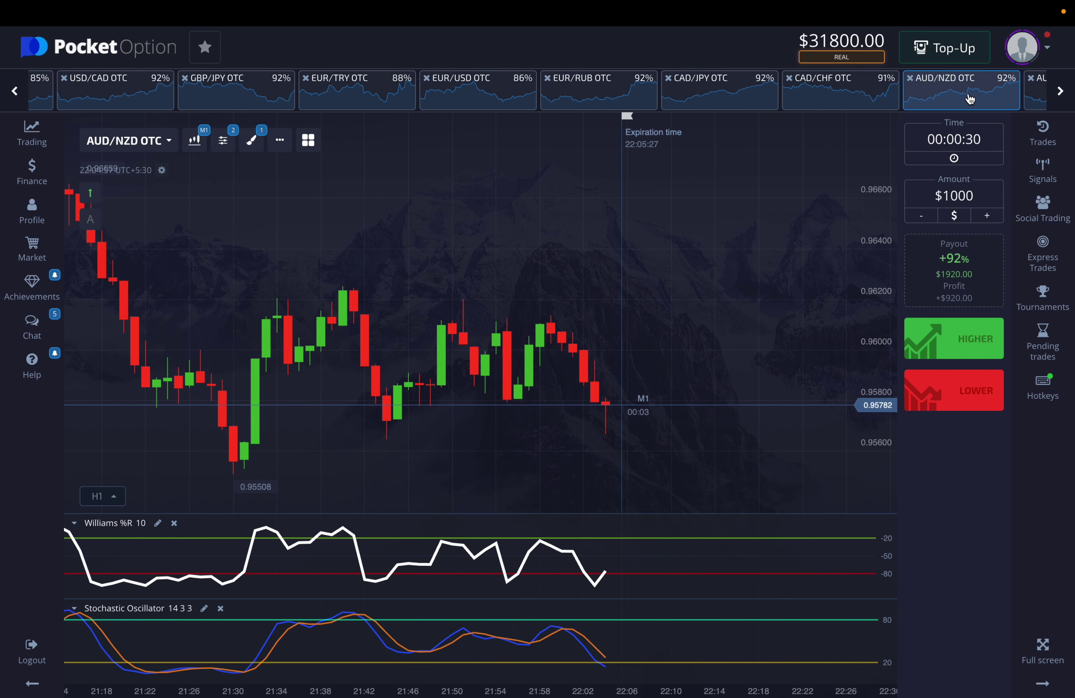
click(1037, 101)
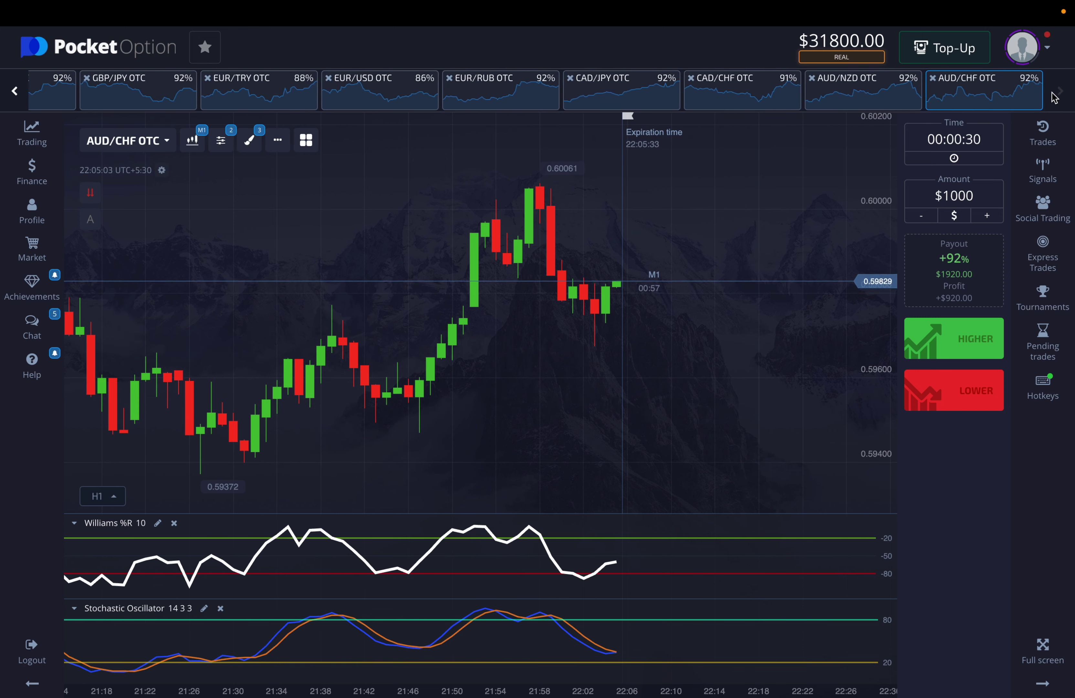
click(880, 85)
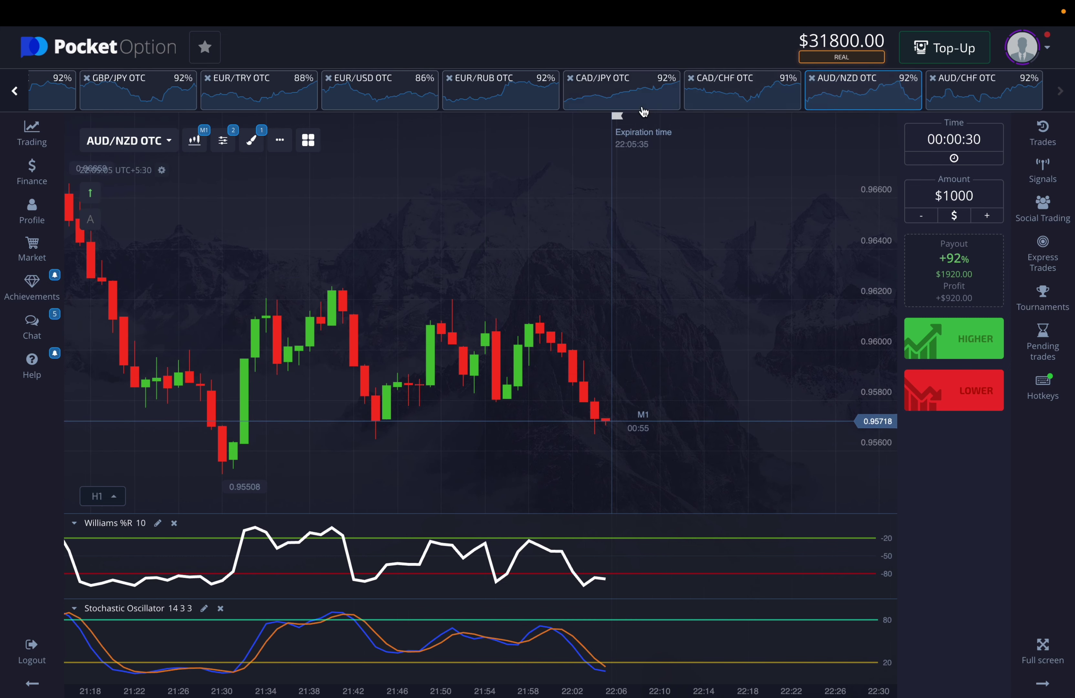
click(752, 88)
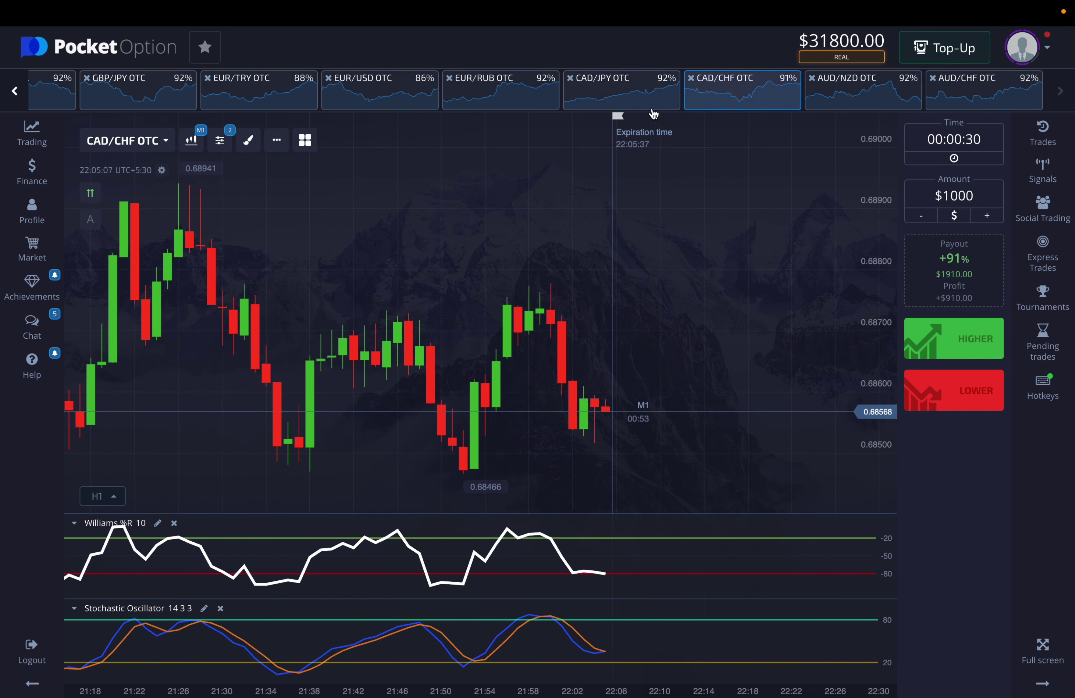
click(637, 98)
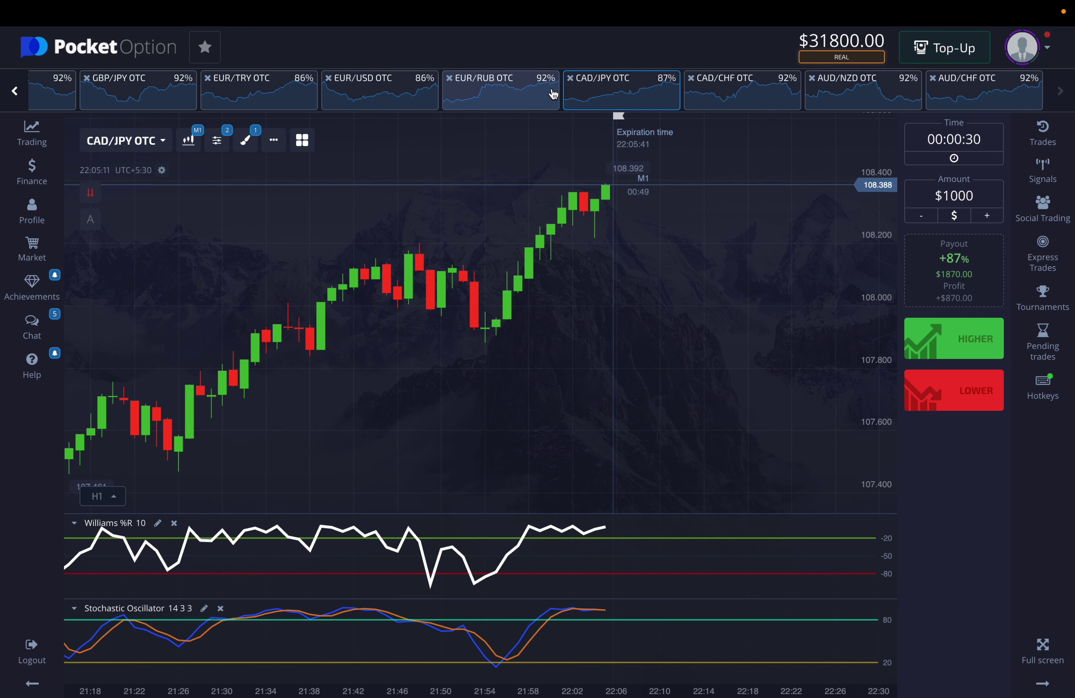
click(524, 105)
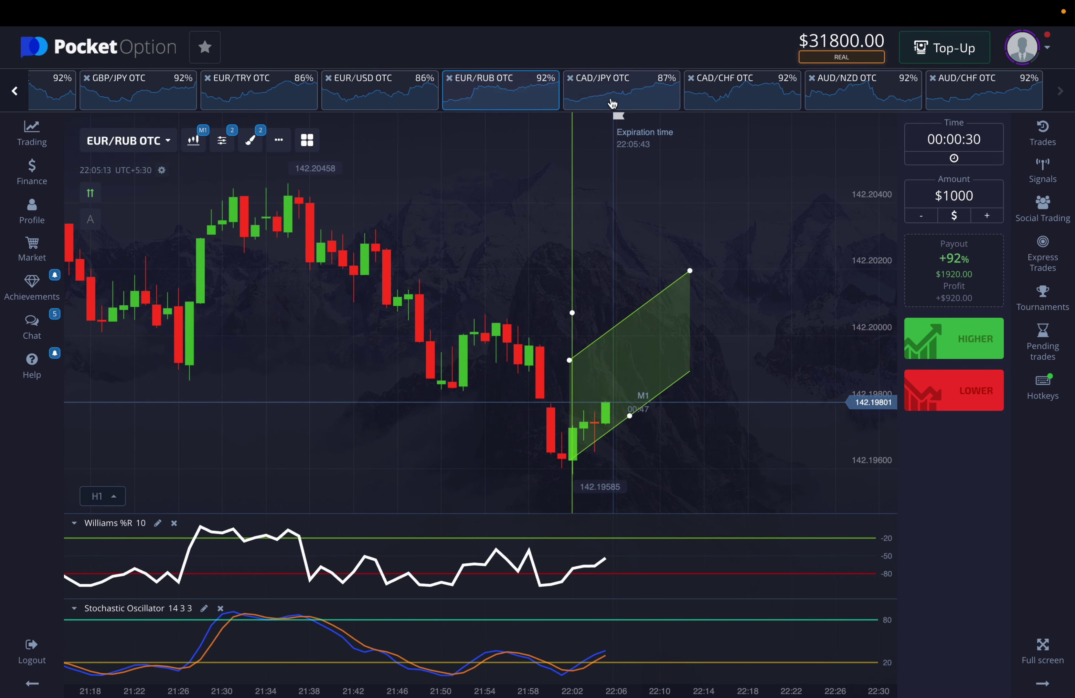
click(612, 103)
click(708, 94)
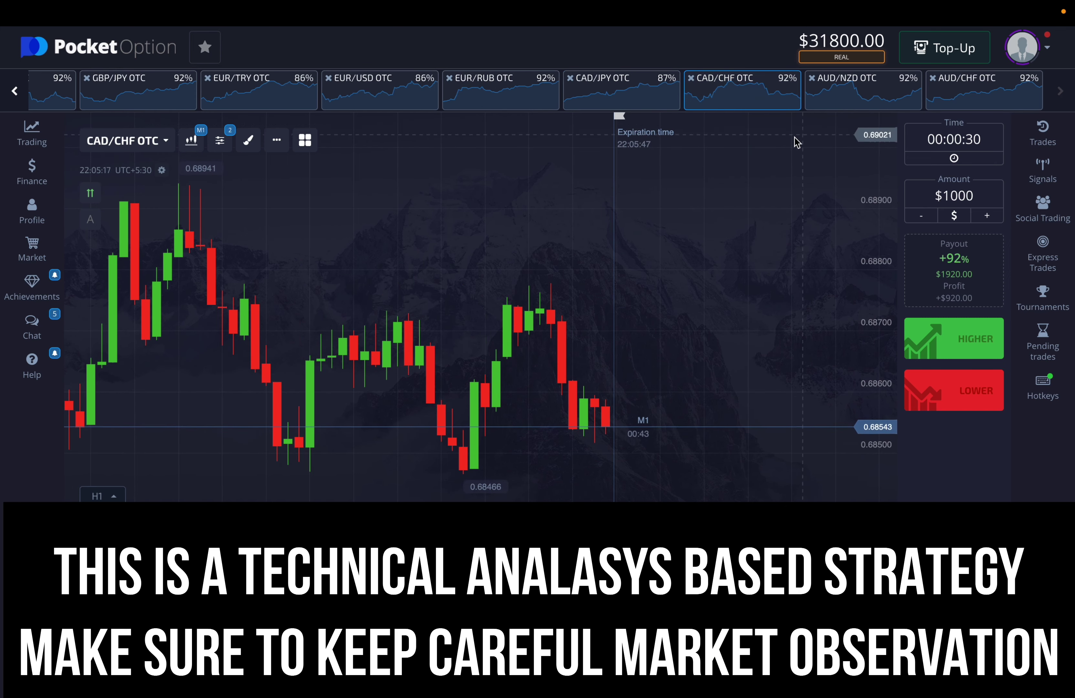
Switch the chart to the AUD/NZD OTC pair.
click(875, 98)
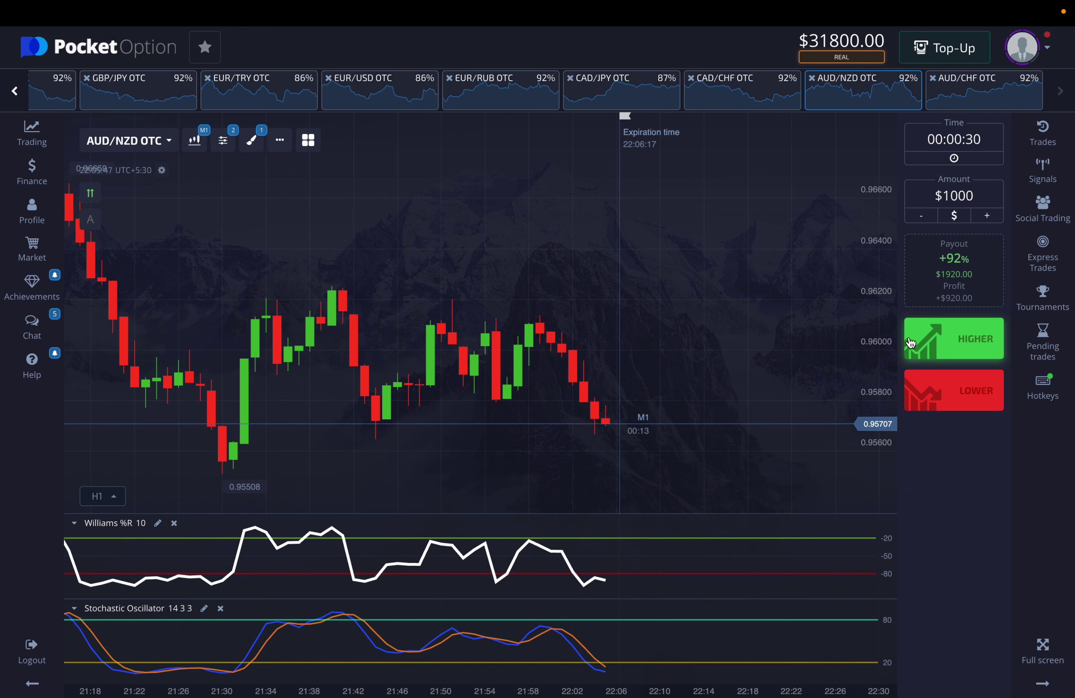
Switch to AUD/CHF OTC and fire off repeated $1000 HIGHER trades.
click(998, 92)
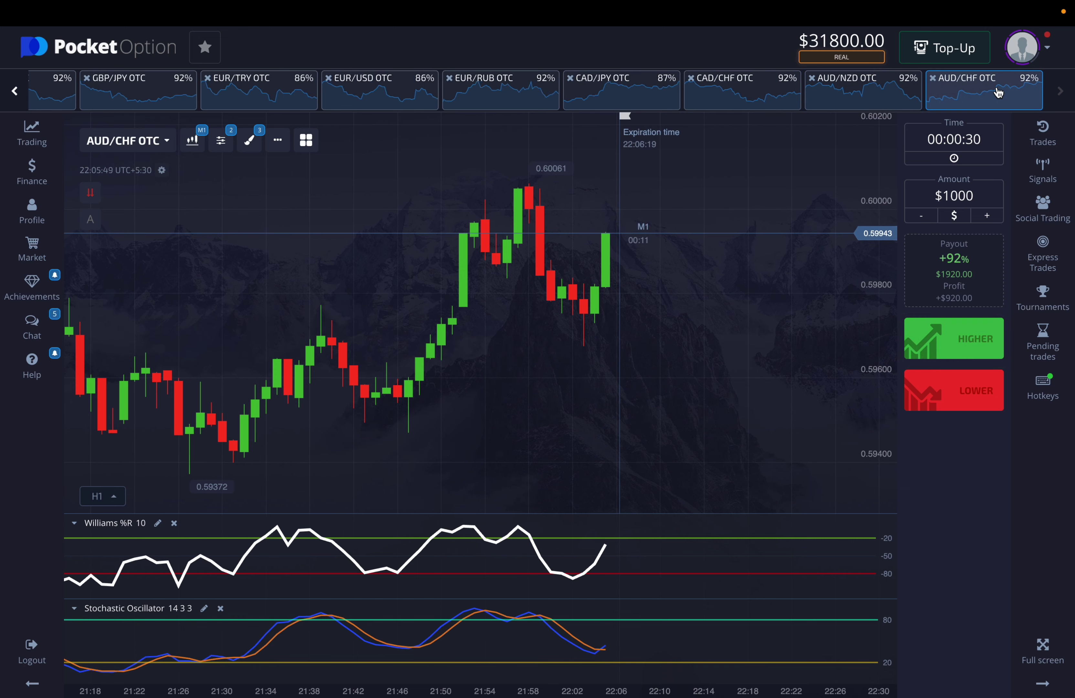
click(925, 340)
click(925, 340)
click(925, 340)
click(925, 340)
click(925, 340)
click(925, 340)
click(925, 340)
click(925, 340)
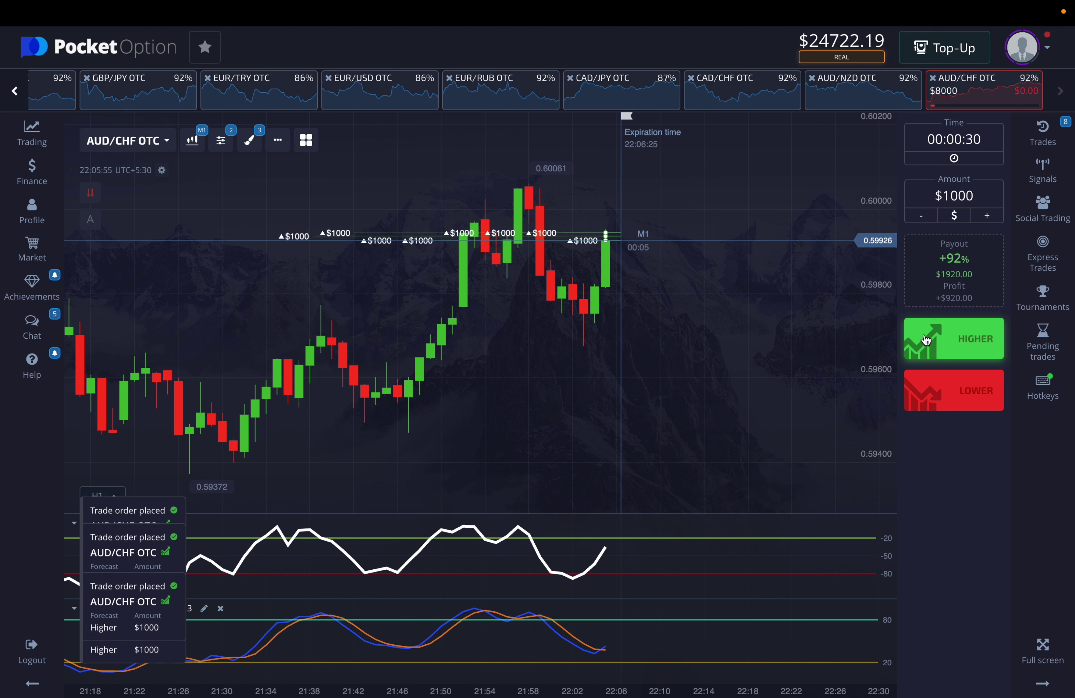
click(926, 340)
click(925, 341)
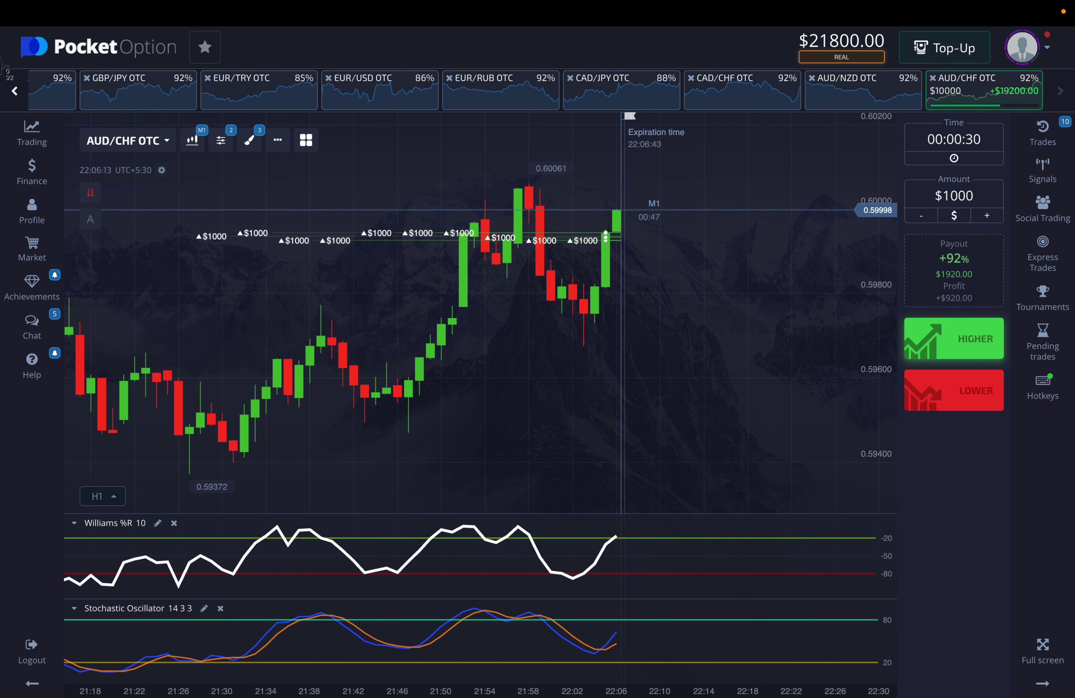
Wait for the AUD/CHF trades to settle, raising the balance to $41000.
drag(2, 30, 1059, 685)
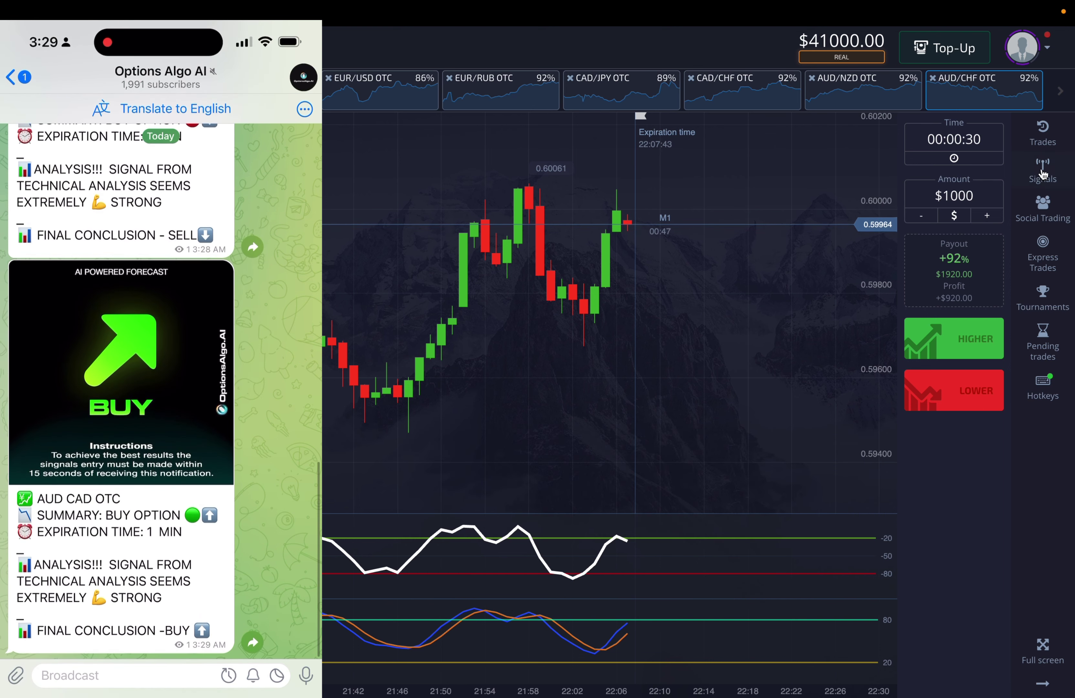
Show the Closed trades list and scroll through the Telegram signal channel.
click(1044, 135)
click(957, 156)
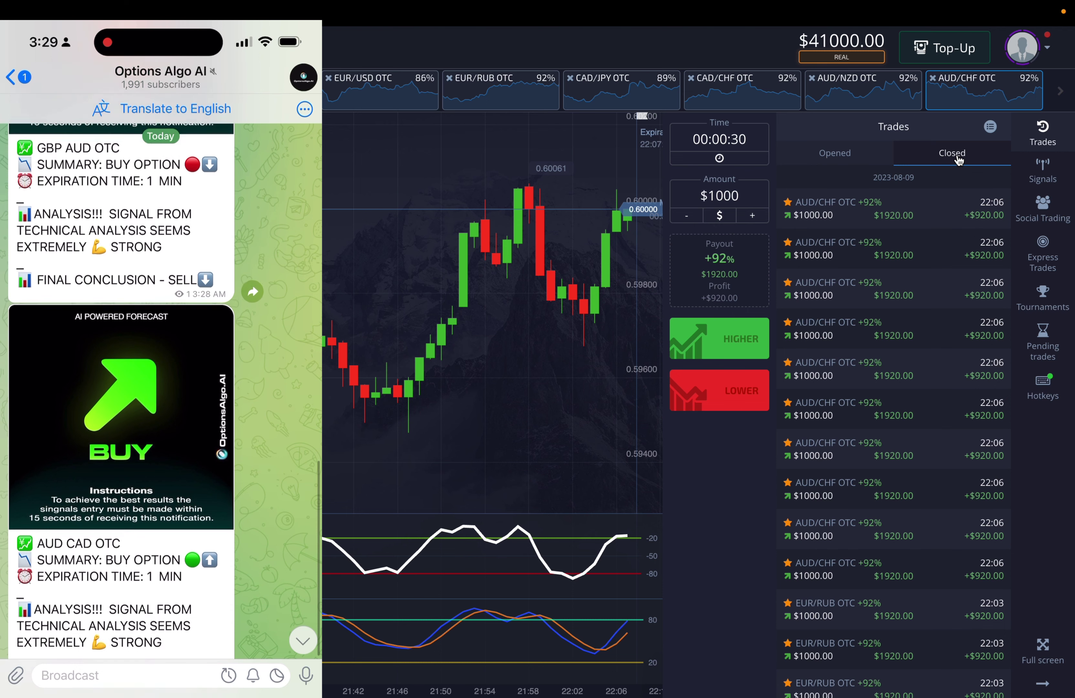
scroll(122, 390, down, 2)
scroll(121, 390, up, 5)
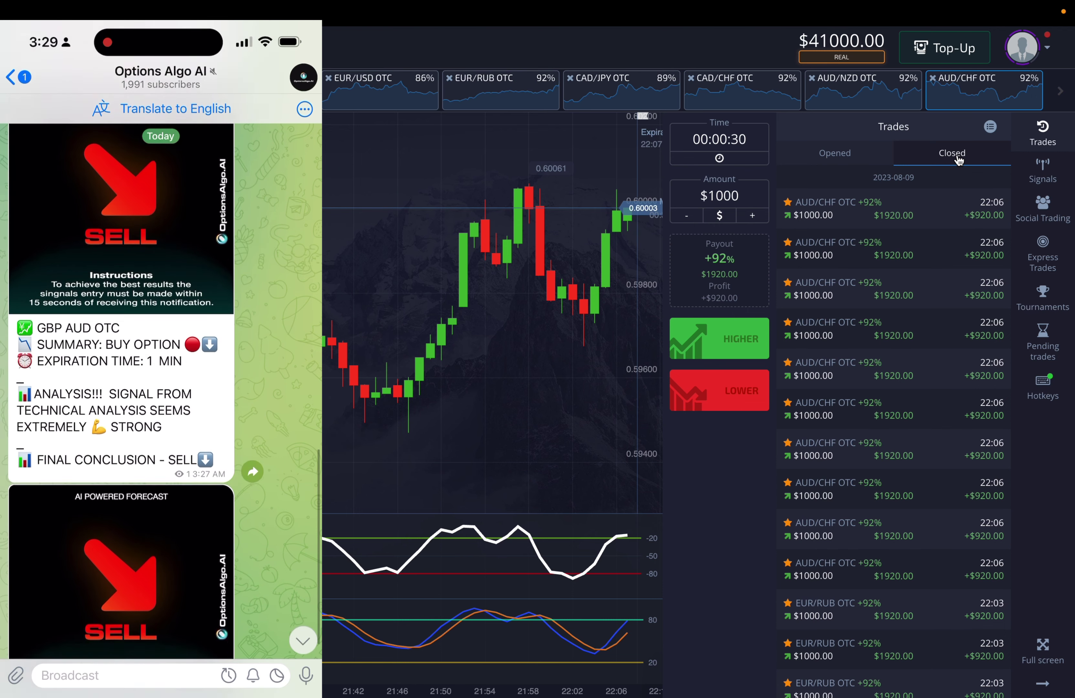
scroll(121, 390, down, 2)
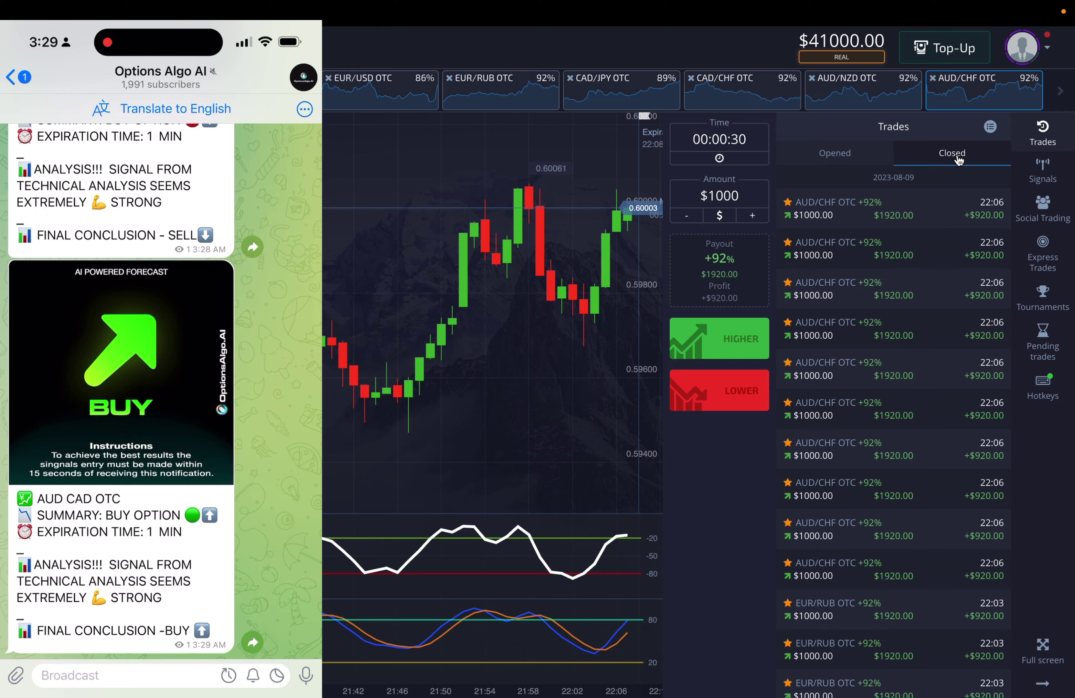
scroll(120, 390, up, 10)
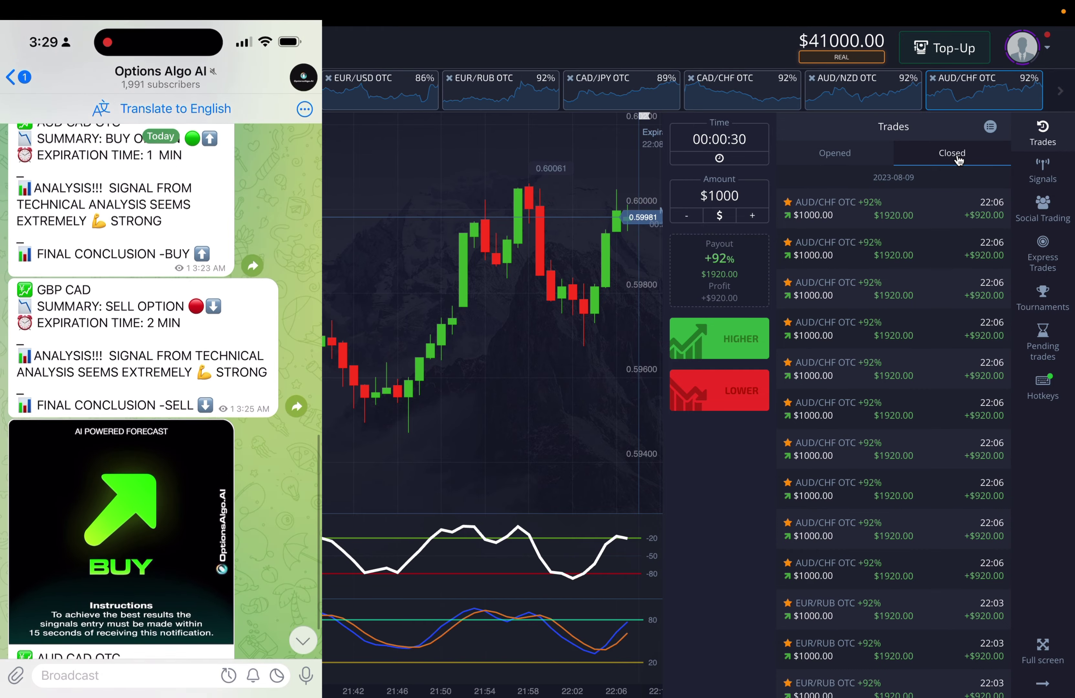
scroll(120, 390, down, 10)
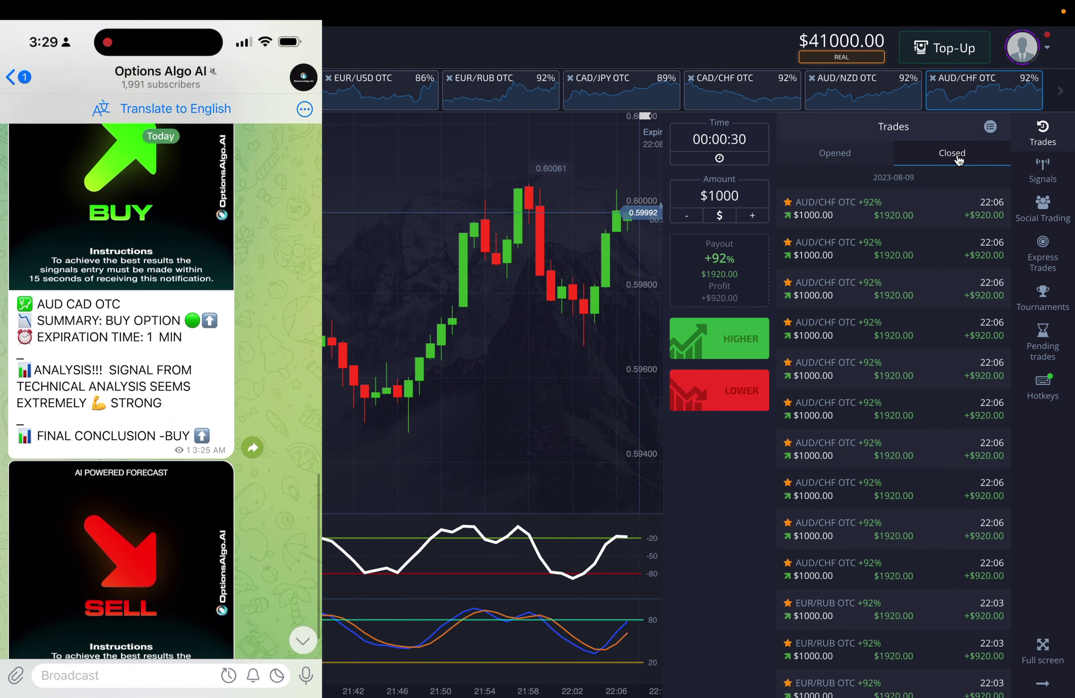
scroll(120, 390, up, 10)
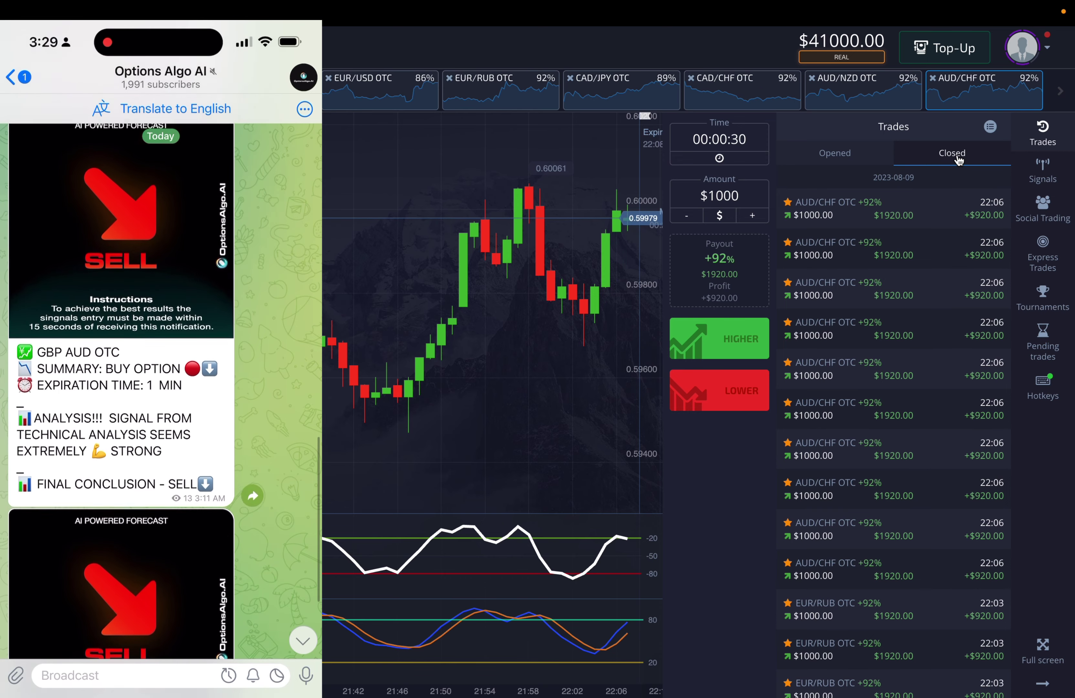
scroll(120, 389, down, 10)
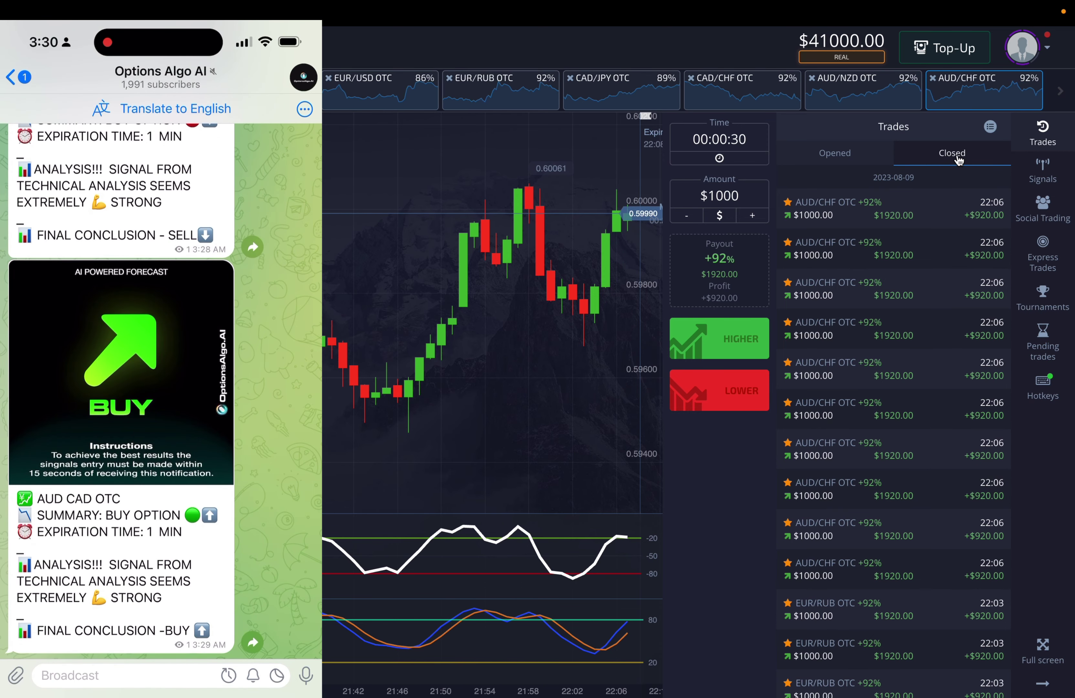